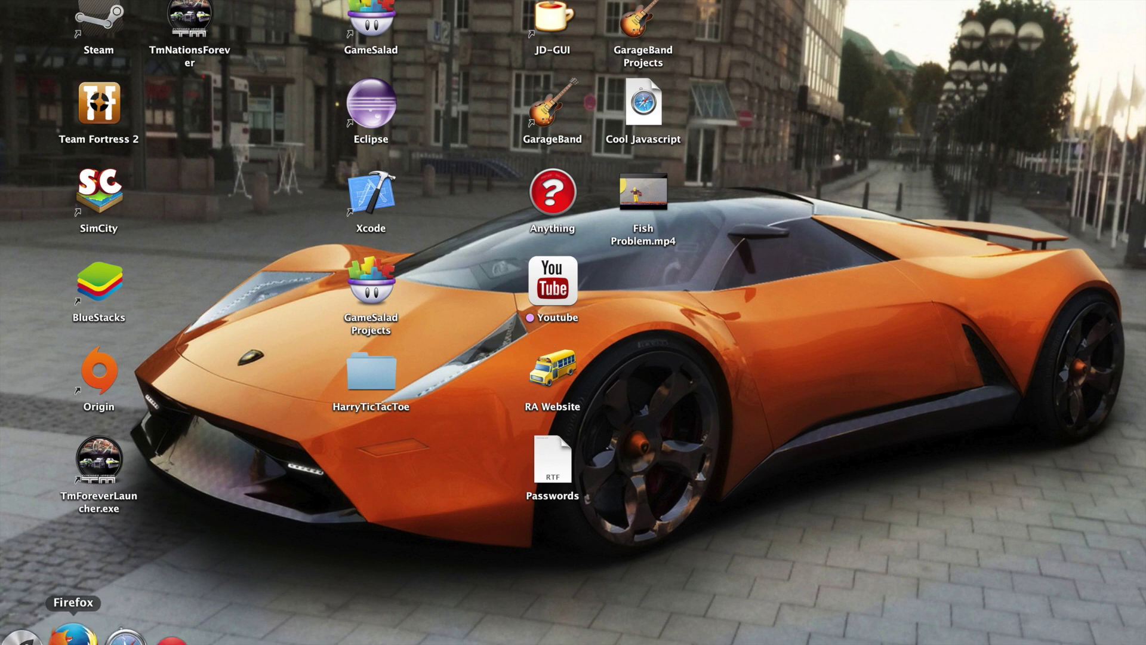
Launch Safari from the Dock so the Google start page shows
{"action": "left_click", "coordinate": [104, 630]}
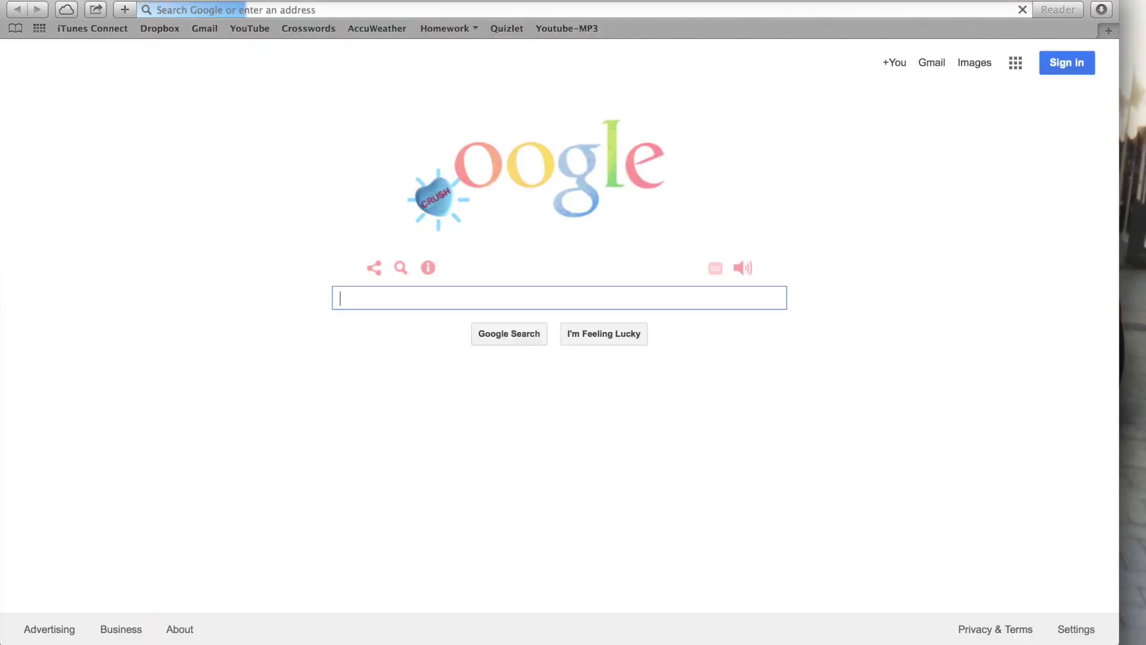
Go to gamesalad.com and open the GameSalad Creator for Mac download page
{"action": "type", "text": "gamesalad.com"}
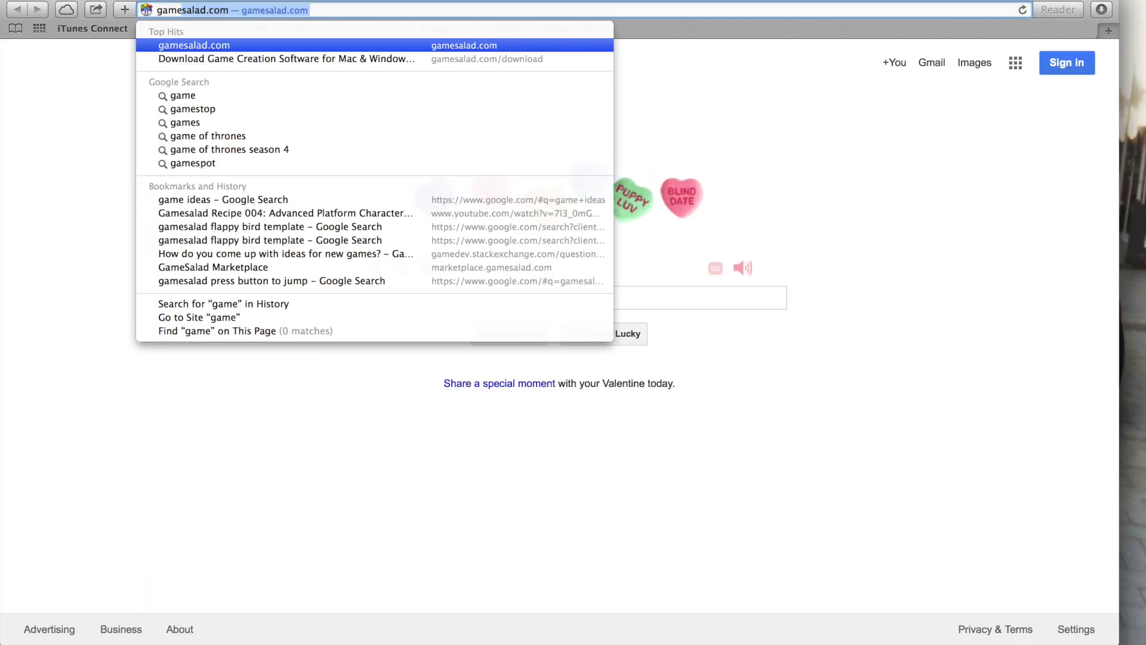
{"action": "key", "text": "Return"}
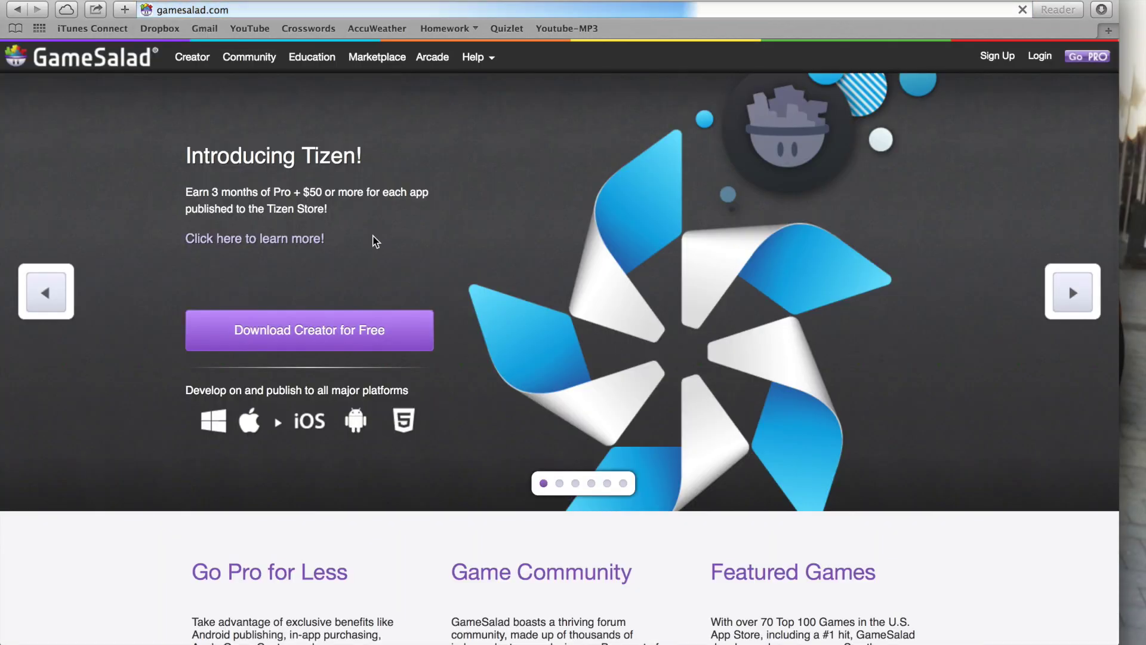
{"action": "left_click", "coordinate": [365, 332]}
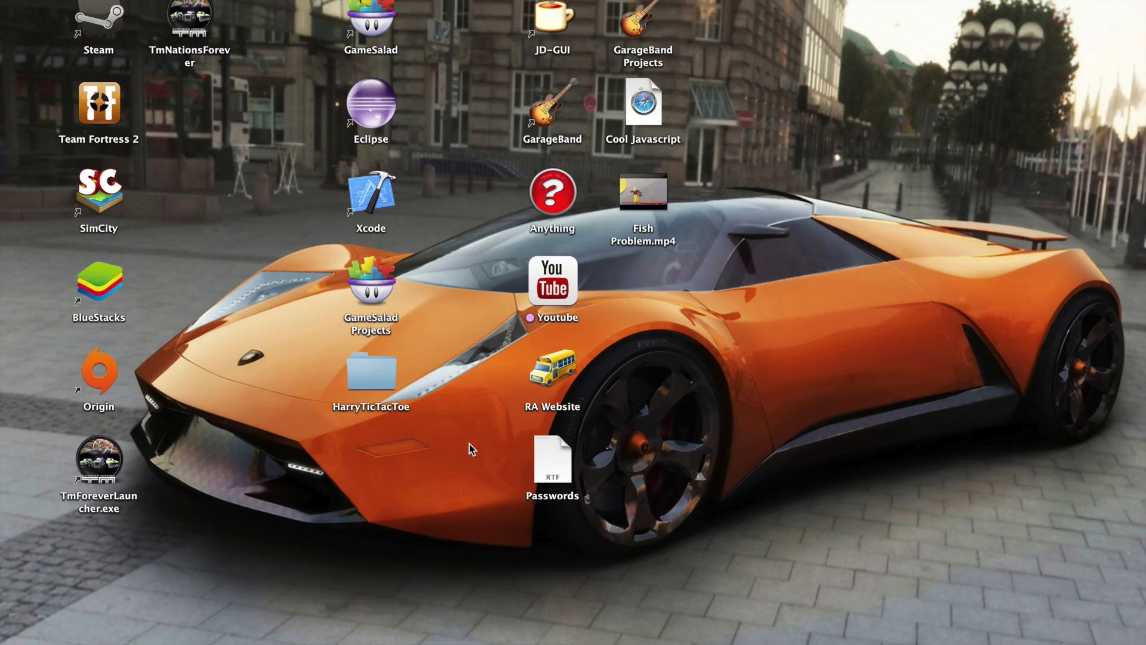
{"action": "mouse_move", "coordinate": [570, 613]}
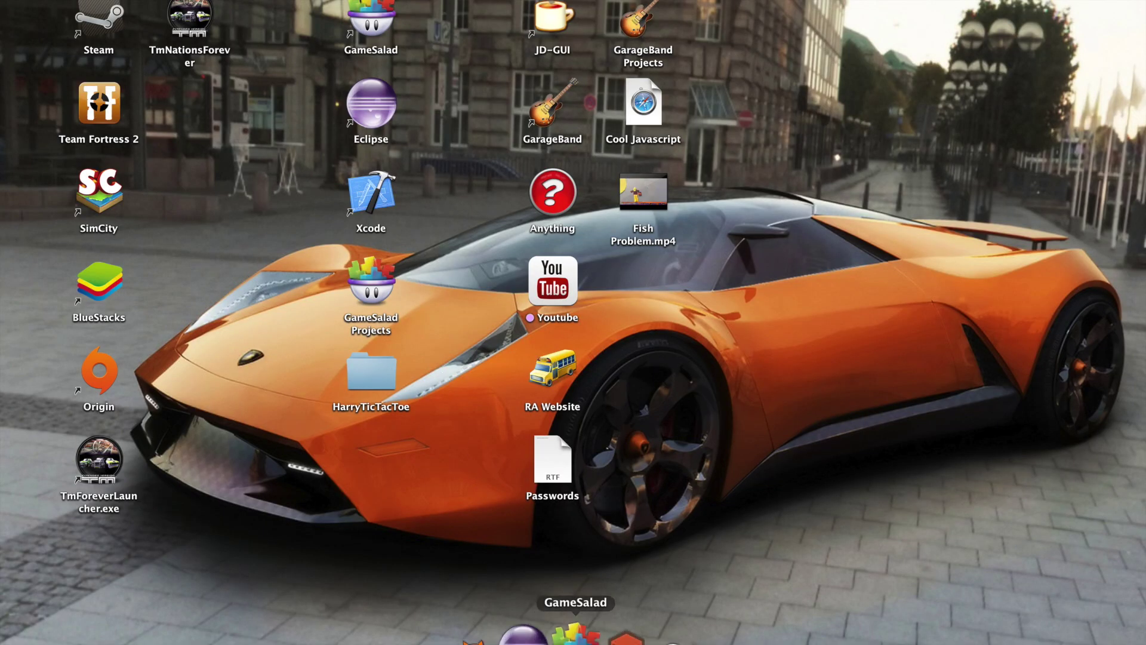
Launch GameSalad and look through the recent projects, including SpaceRaiders and Guessing Game
{"action": "left_click", "coordinate": [575, 634]}
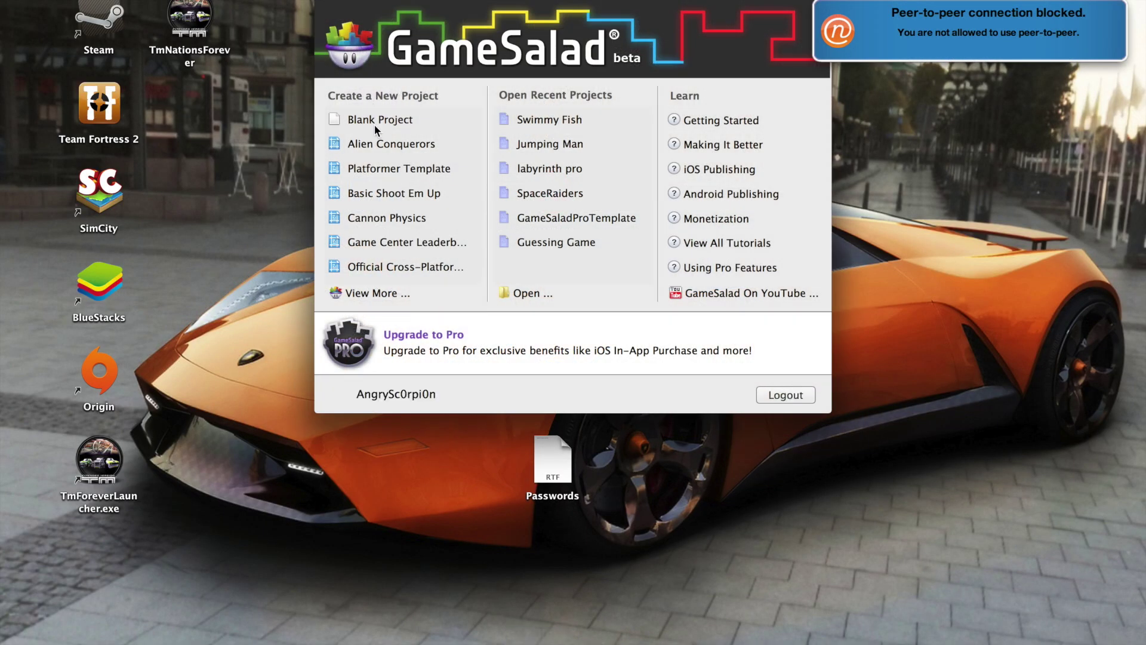
{"action": "left_click", "coordinate": [546, 192]}
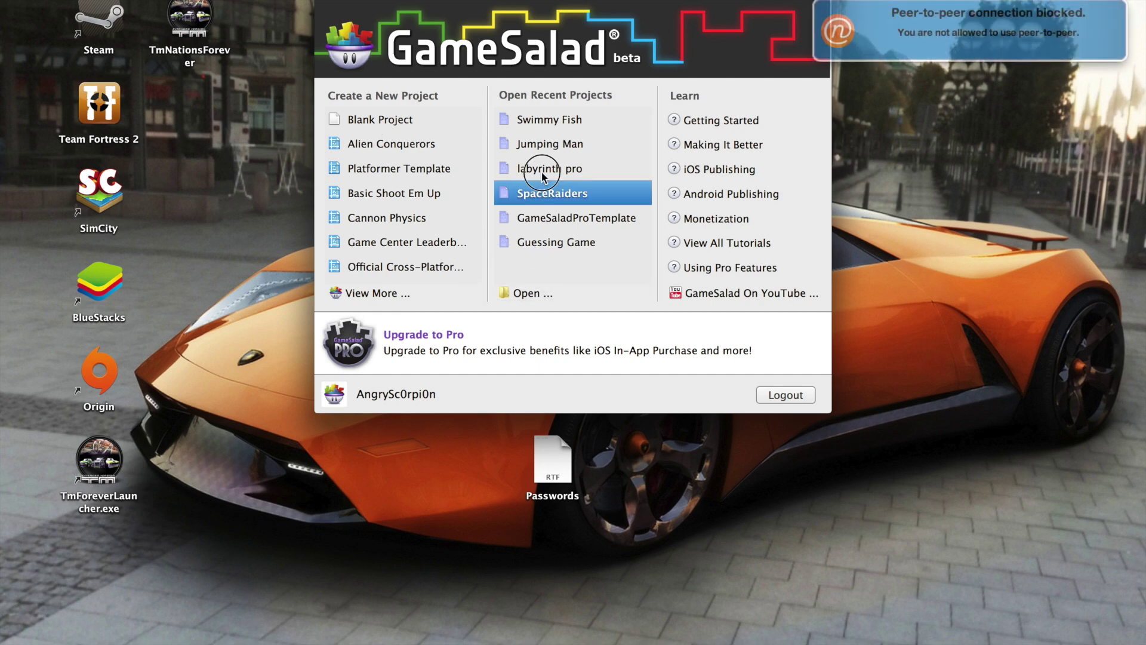
{"action": "left_click", "coordinate": [549, 119]}
{"action": "left_click", "coordinate": [555, 241]}
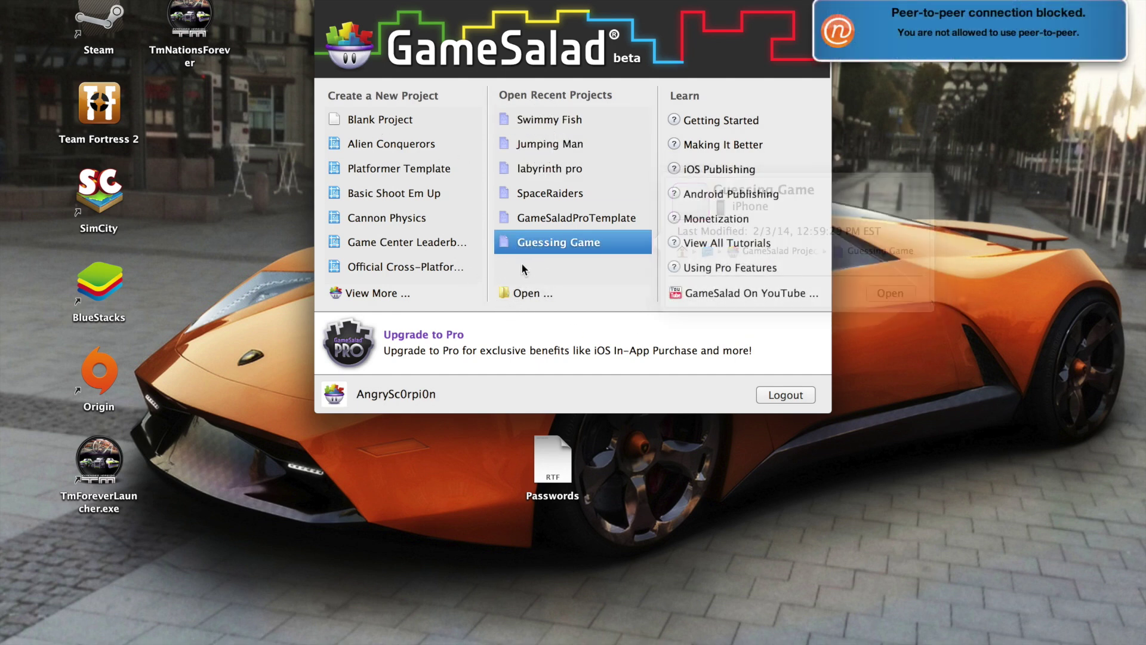
Create a blank iPhone Landscape project titled 'Labyrinth Pro'
{"action": "double_click", "coordinate": [375, 124]}
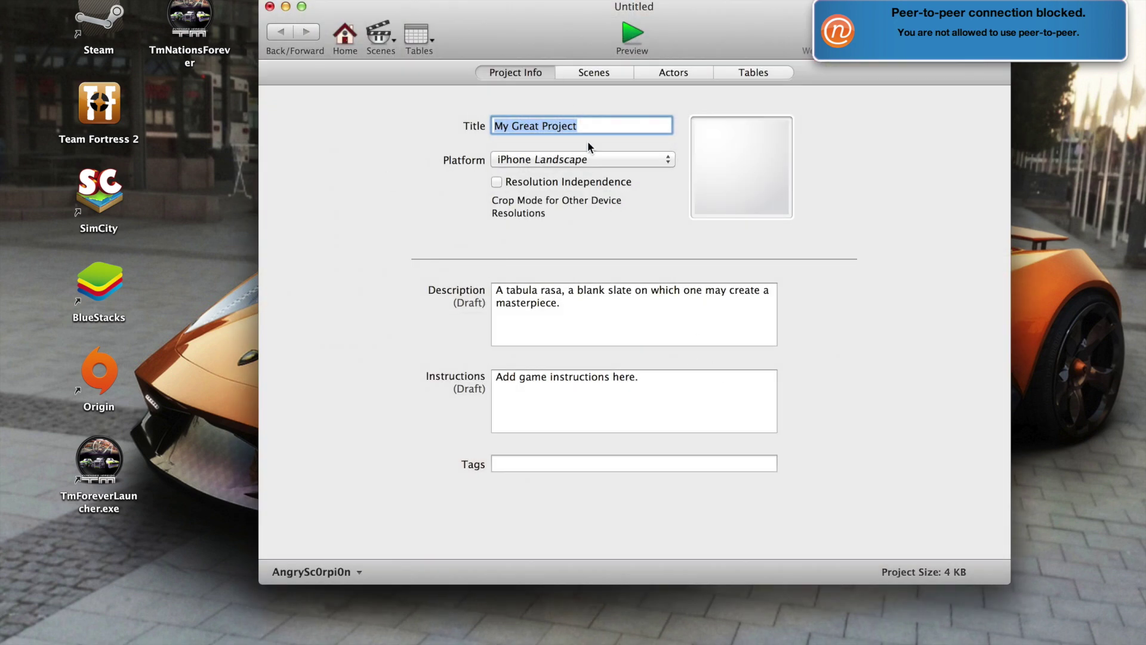
{"action": "type", "text": "Lab"}
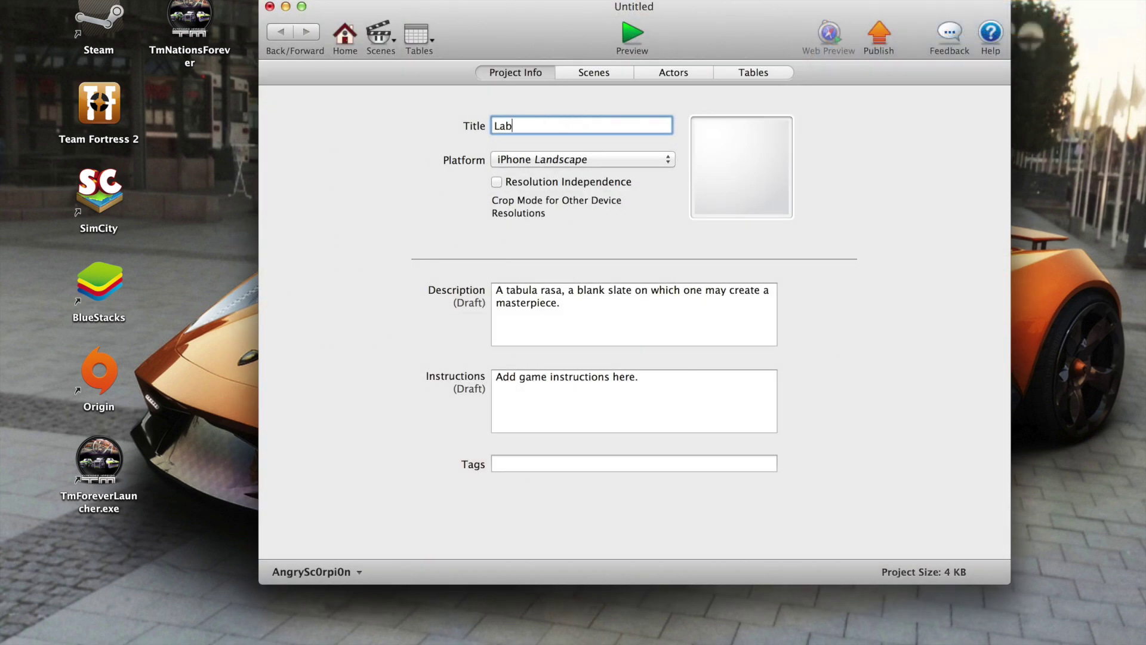
{"action": "type", "text": "yrinth Peo"}
{"action": "left_click", "coordinate": [569, 159]}
{"action": "left_click", "coordinate": [569, 159]}
Open the Initial Scene and add a new actor renamed to 'Ball'
{"action": "left_click", "coordinate": [594, 72]}
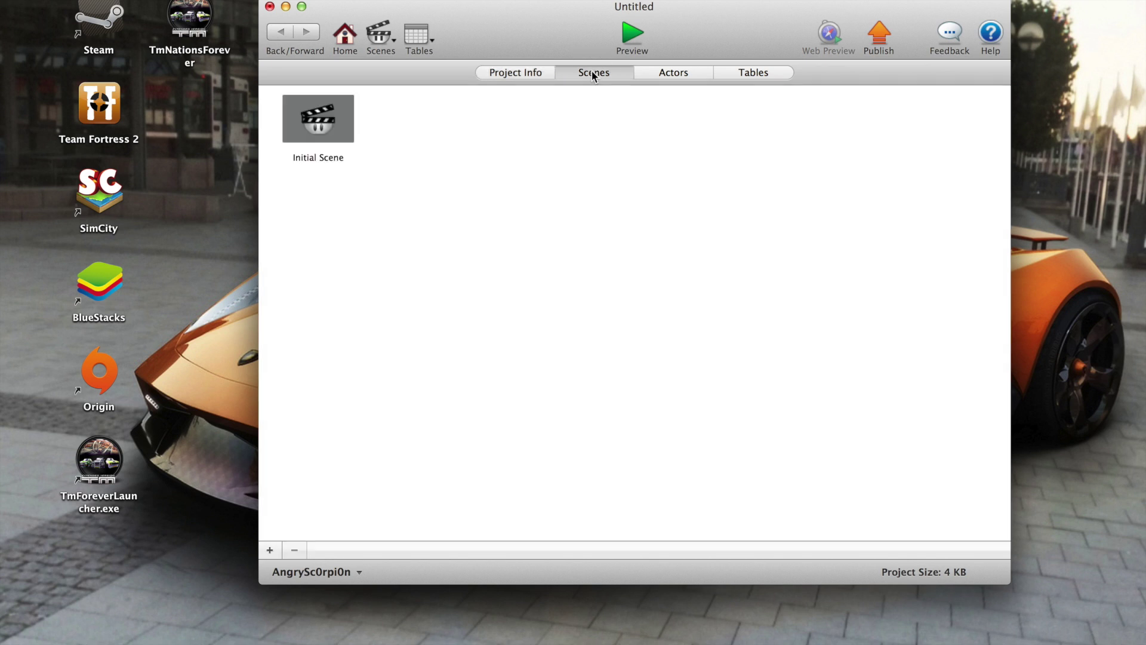
{"action": "left_click", "coordinate": [332, 156]}
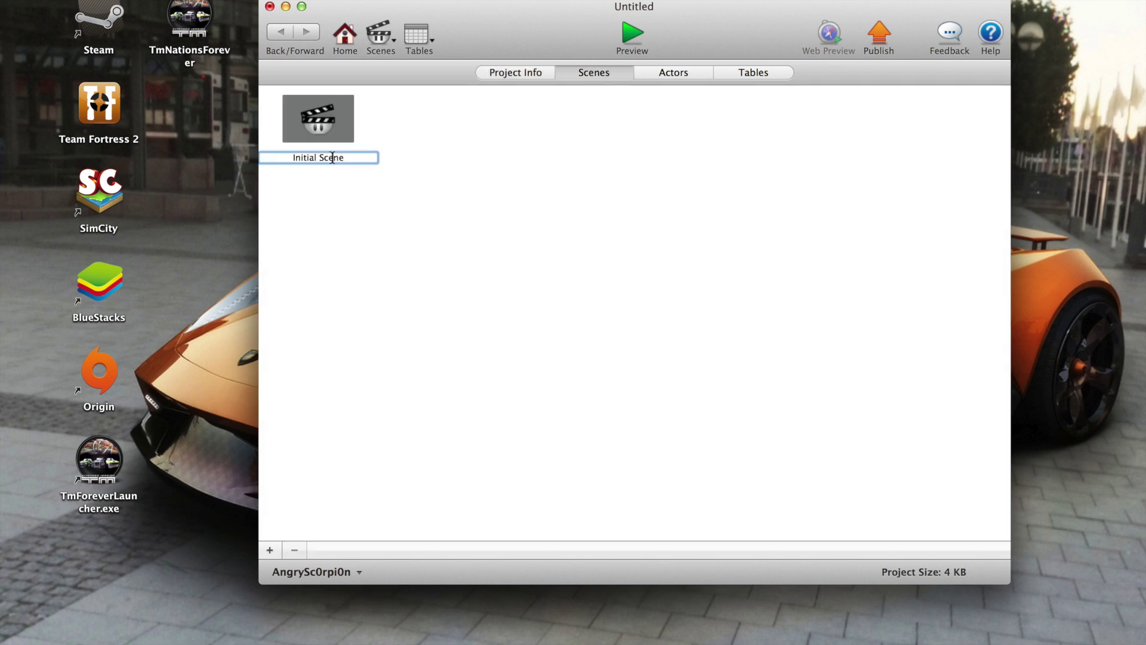
{"action": "double_click", "coordinate": [316, 119]}
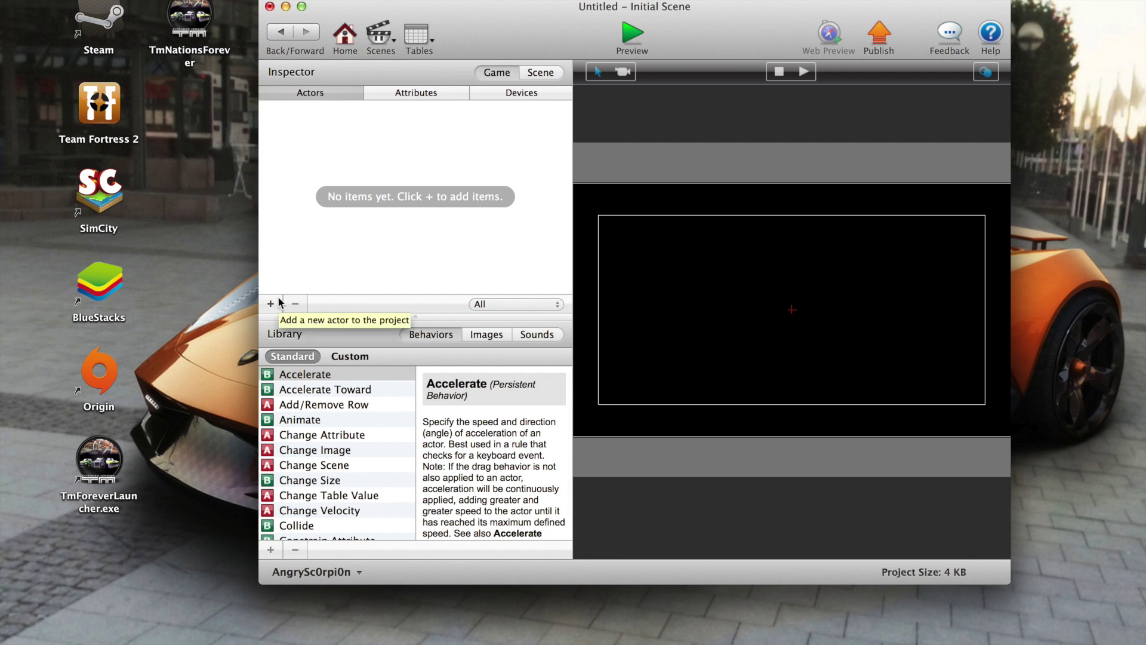
{"action": "left_click", "coordinate": [272, 303]}
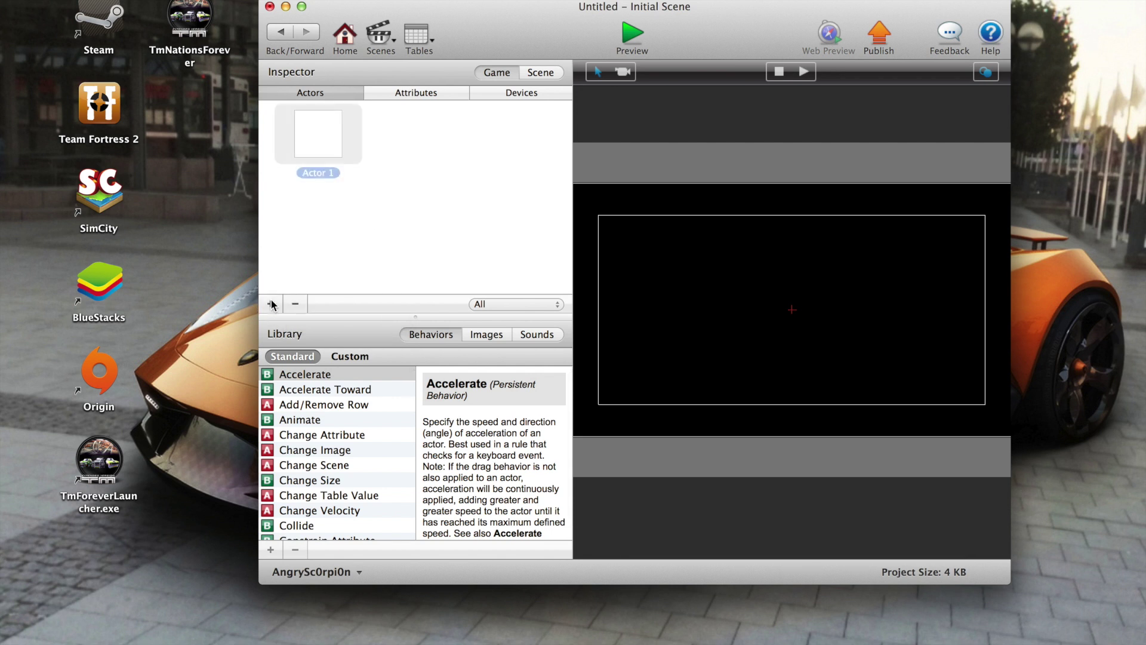
{"action": "left_click", "coordinate": [333, 173]}
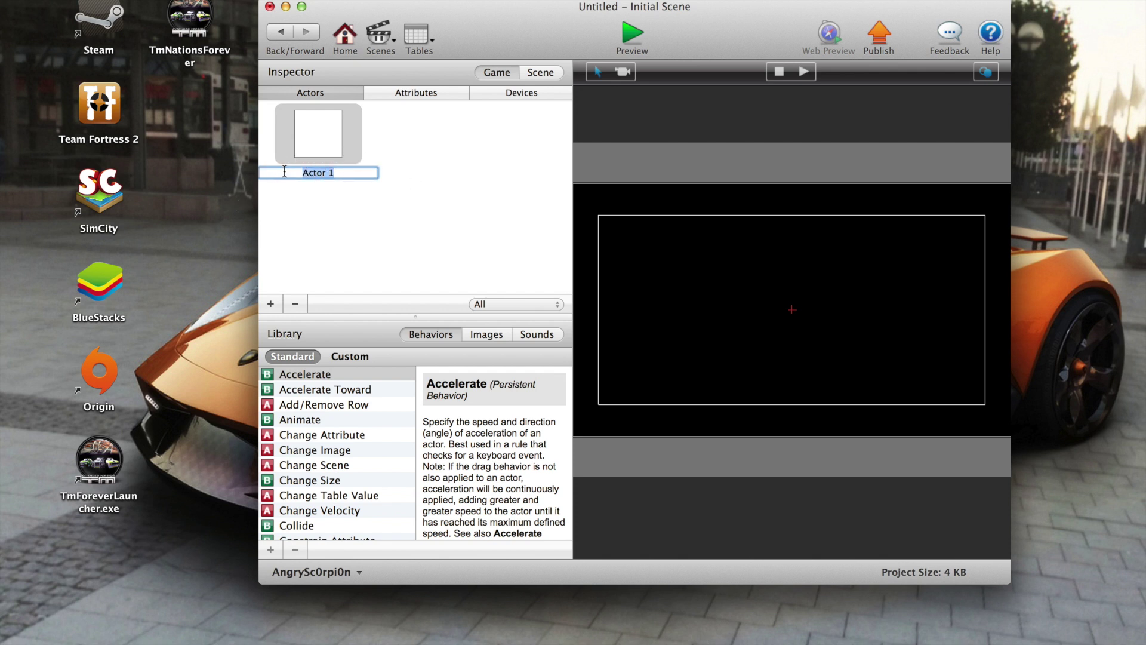
{"action": "type", "text": "Ball"}
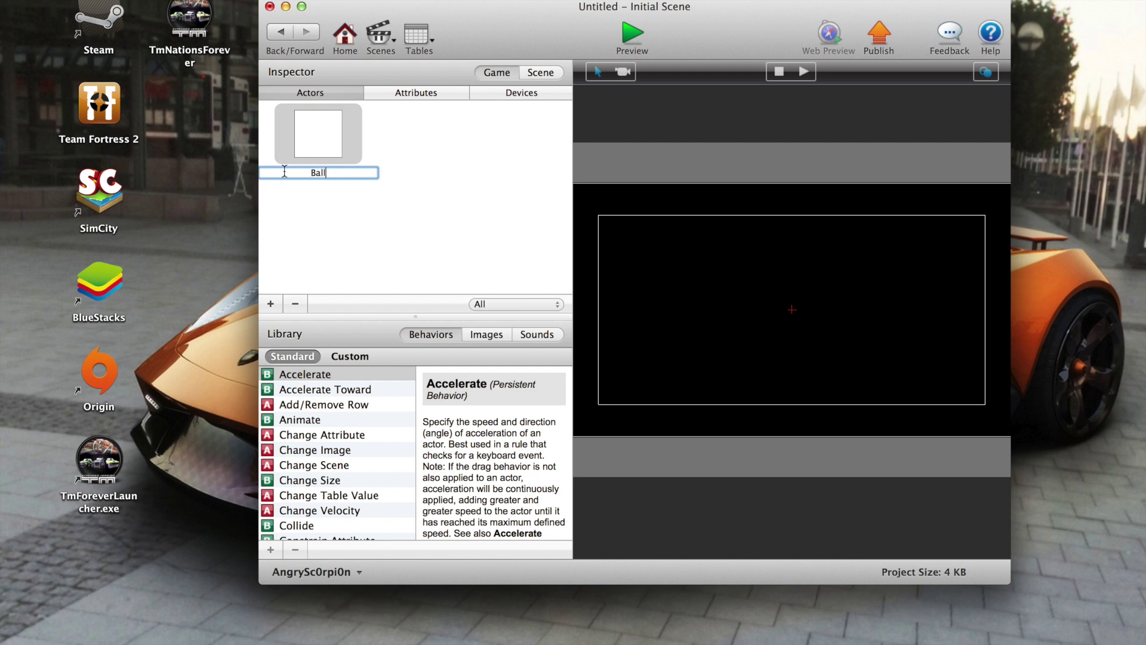
{"action": "key", "text": "Return"}
Open Ball's actor editor, review its attributes, then return to the Initial Scene
{"action": "left_click", "coordinate": [361, 245]}
{"action": "left_click", "coordinate": [358, 142]}
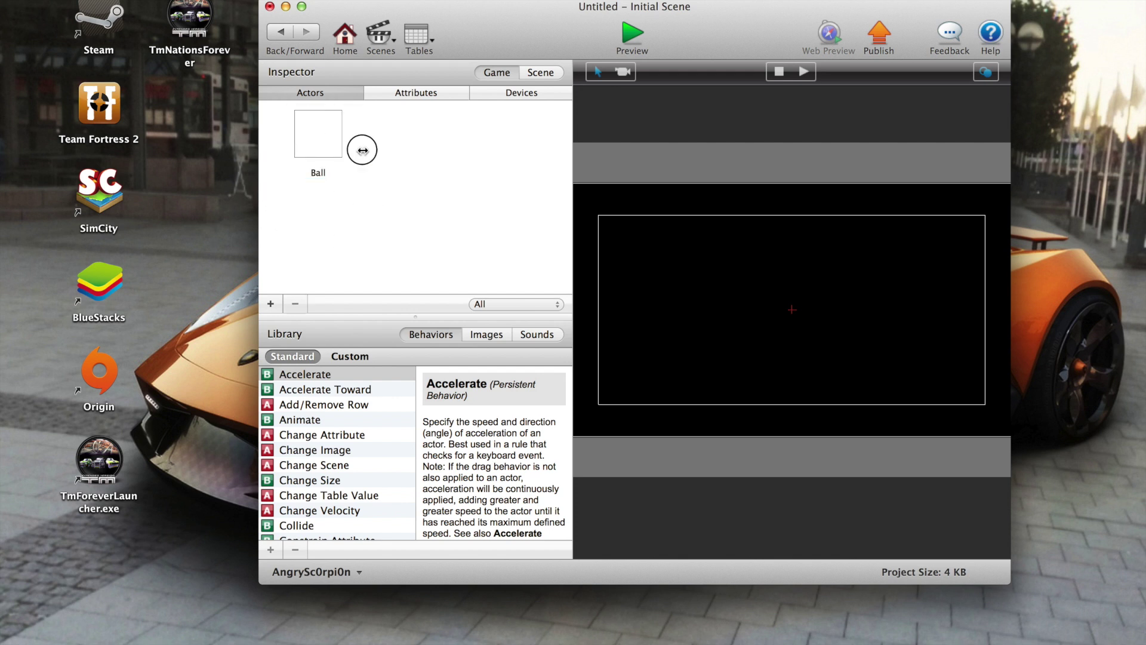
{"action": "left_click", "coordinate": [370, 200]}
{"action": "double_click", "coordinate": [321, 145]}
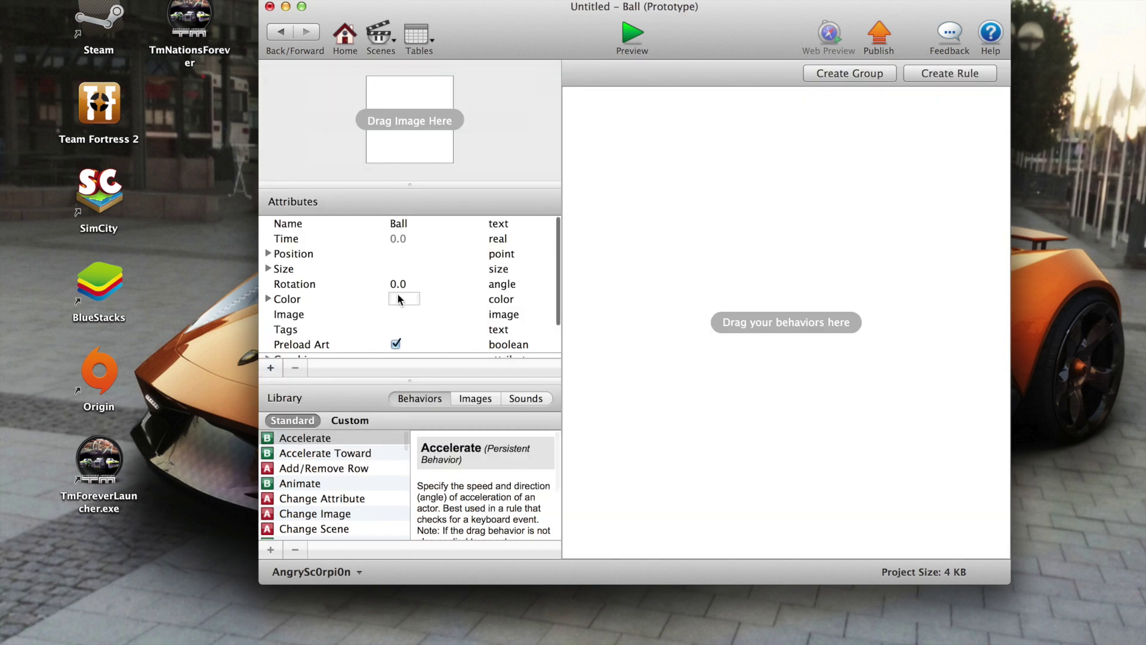
{"action": "scroll", "coordinate": [349, 489], "scroll_direction": "down", "scroll_amount": 5}
{"action": "scroll", "coordinate": [349, 490], "scroll_direction": "down", "scroll_amount": 5}
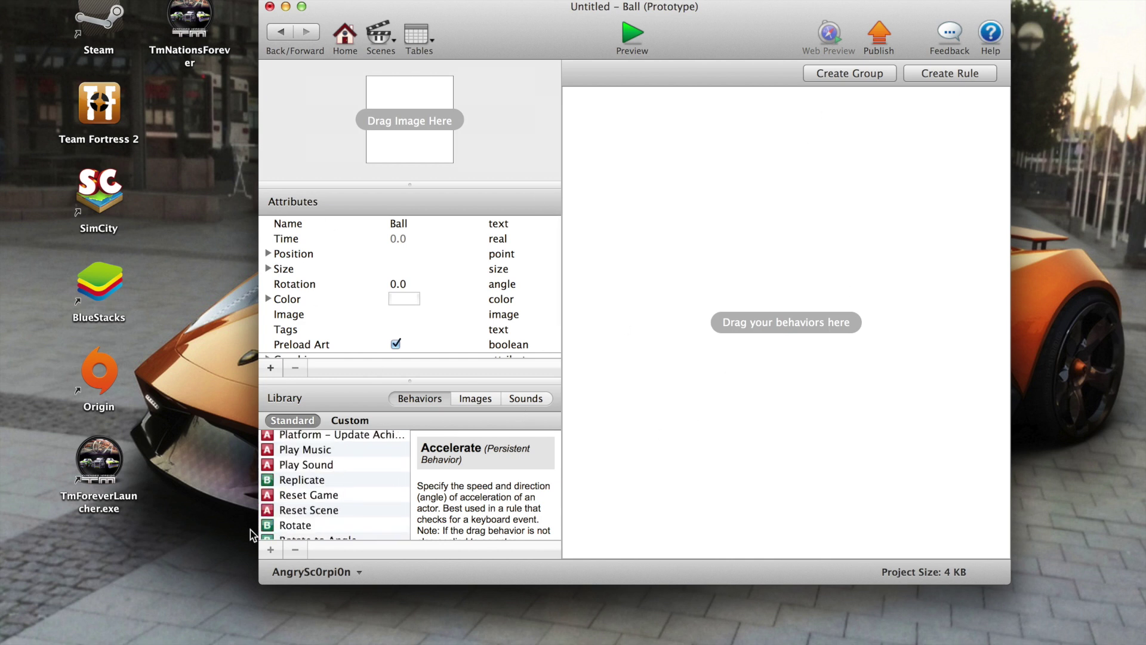
{"action": "scroll", "coordinate": [330, 533], "scroll_direction": "up", "scroll_amount": 10}
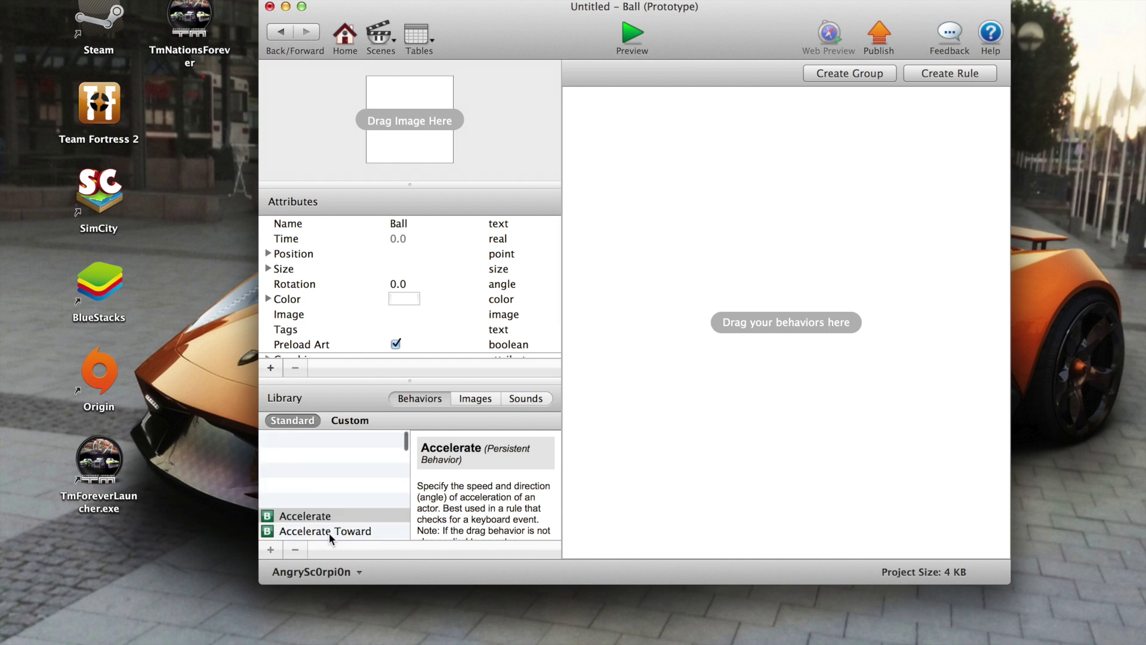
{"action": "left_click", "coordinate": [291, 38]}
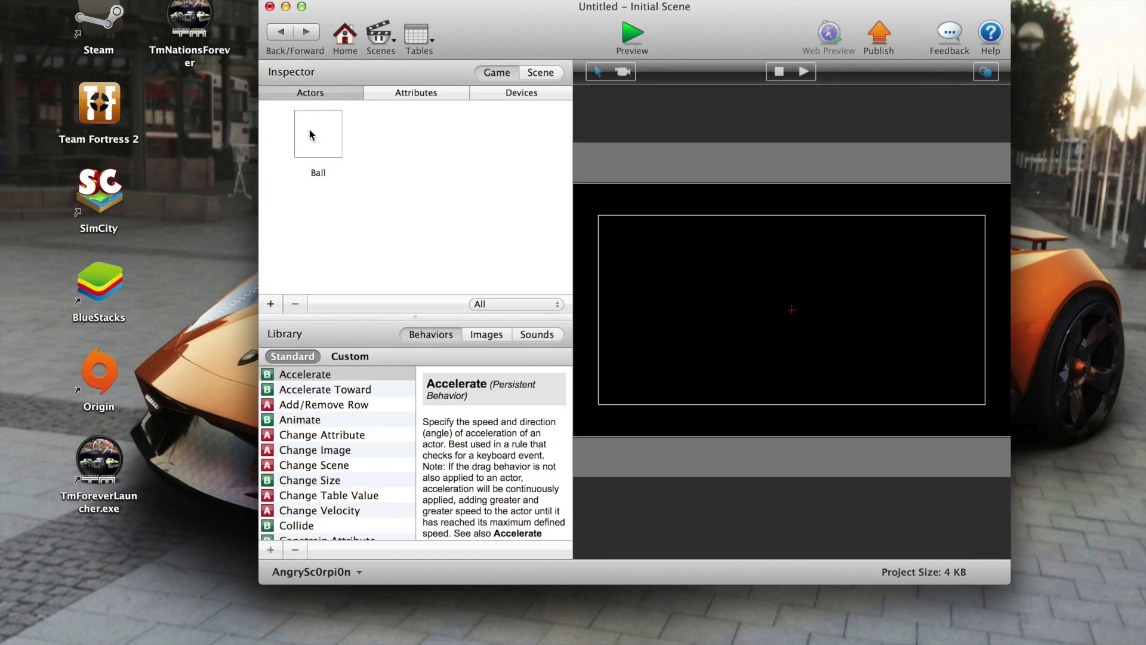
Place Ball on the stage, nudge it slightly lower, and open Ball's behavior editor
{"action": "left_click_drag", "start_coordinate": [309, 135], "coordinate": [803, 324]}
{"action": "left_click", "coordinate": [301, 6]}
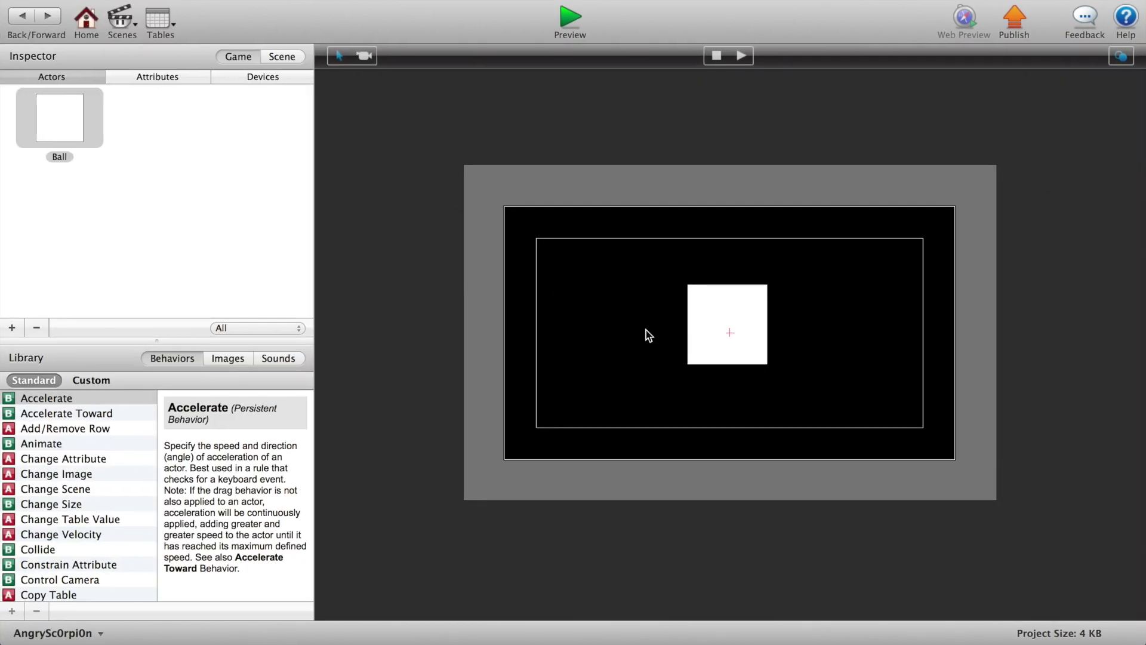
{"action": "left_click_drag", "start_coordinate": [724, 325], "coordinate": [725, 333]}
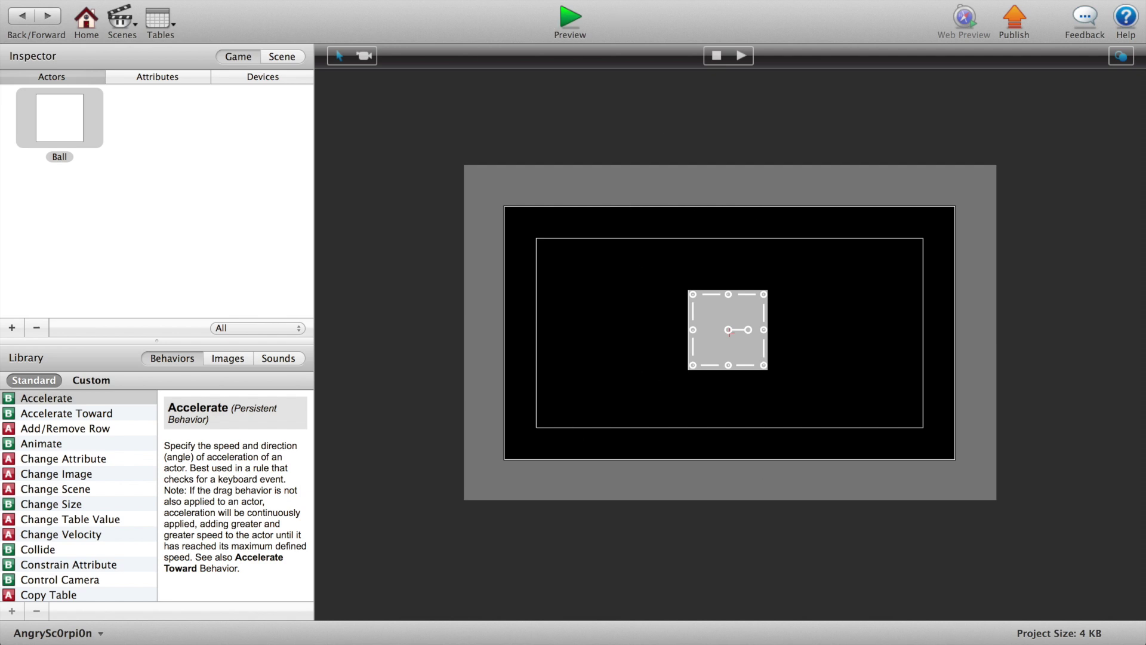
{"action": "left_click", "coordinate": [637, 305]}
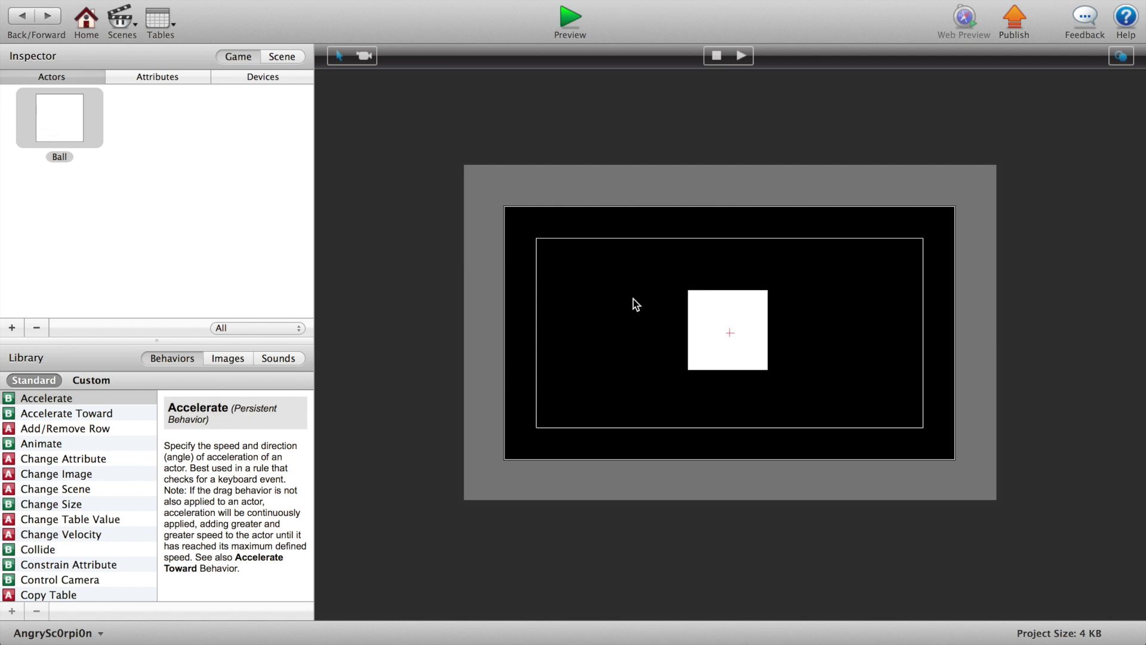
{"action": "double_click", "coordinate": [53, 105]}
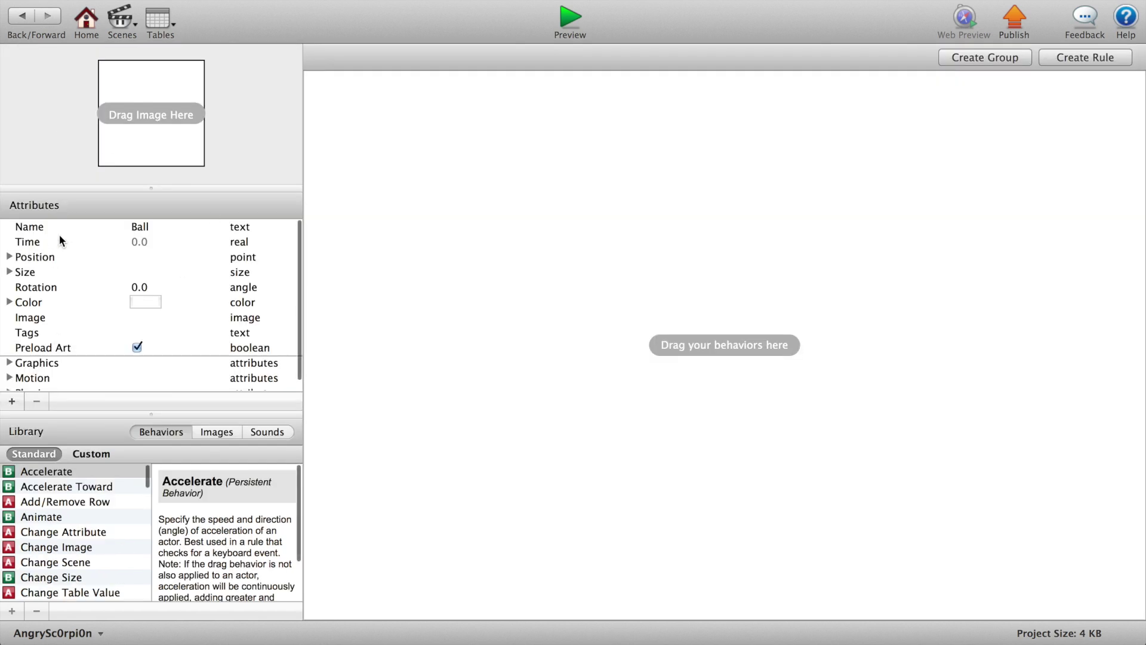
Add a rule on touch pressed to Ball containing a Display Text behavior
{"action": "left_click", "coordinate": [1112, 58]}
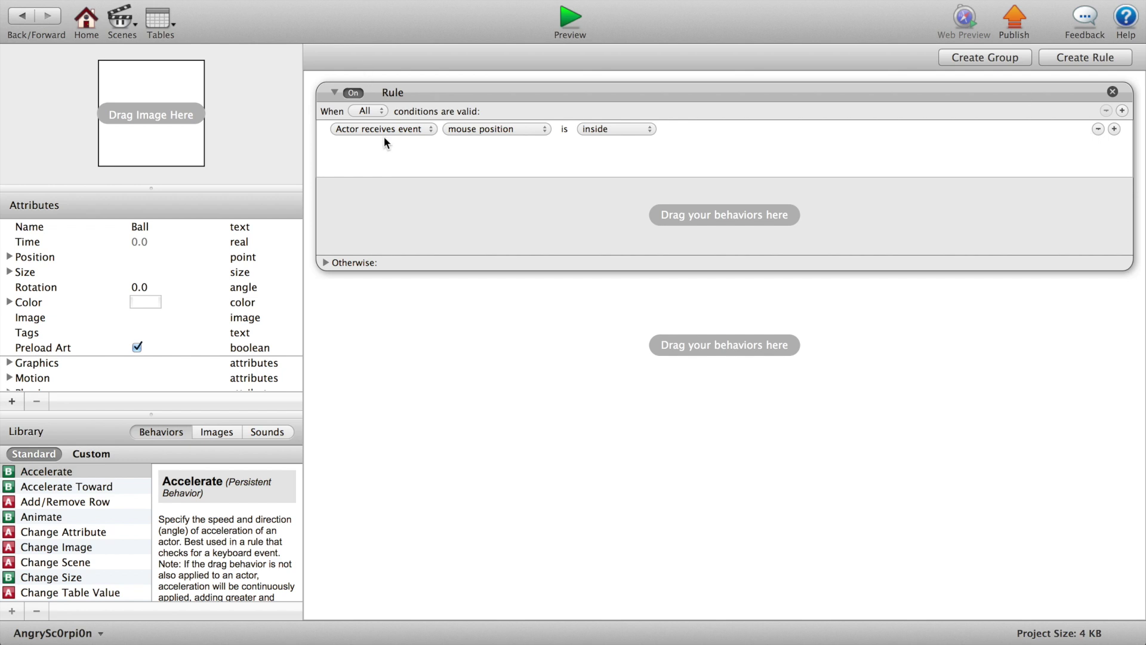
{"action": "left_click", "coordinate": [485, 128]}
{"action": "left_click", "coordinate": [484, 142]}
{"action": "scroll", "coordinate": [28, 517], "scroll_direction": "down", "scroll_amount": 5}
{"action": "scroll", "coordinate": [31, 588], "scroll_direction": "down", "scroll_amount": 3}
{"action": "left_click", "coordinate": [31, 553]}
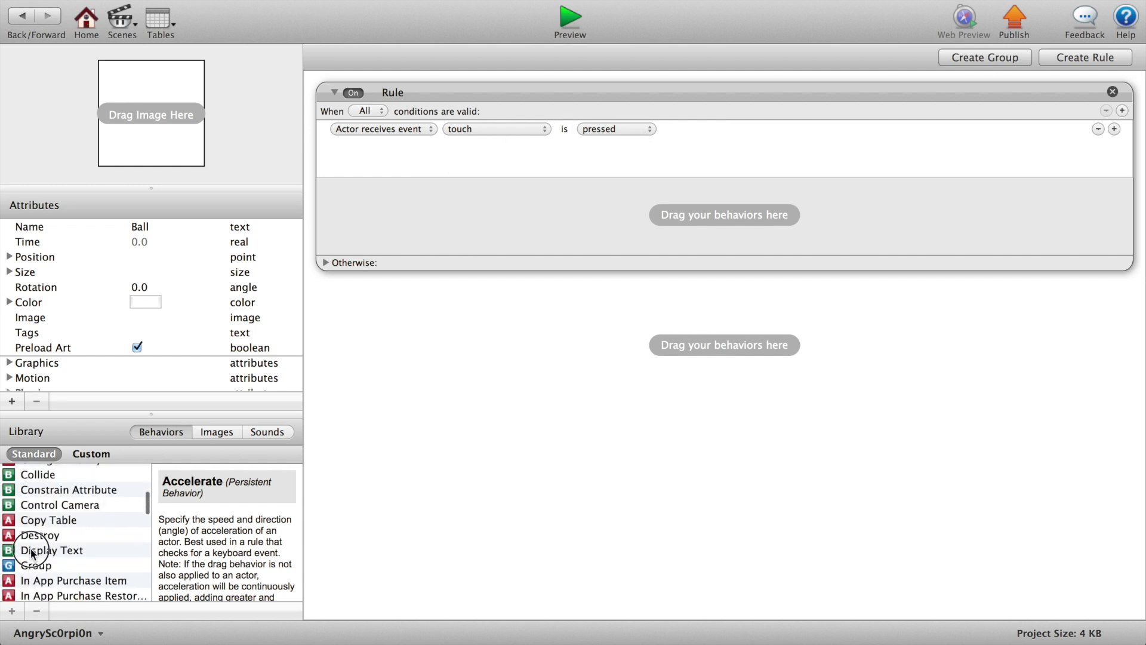
{"action": "left_click_drag", "start_coordinate": [31, 553], "coordinate": [477, 230]}
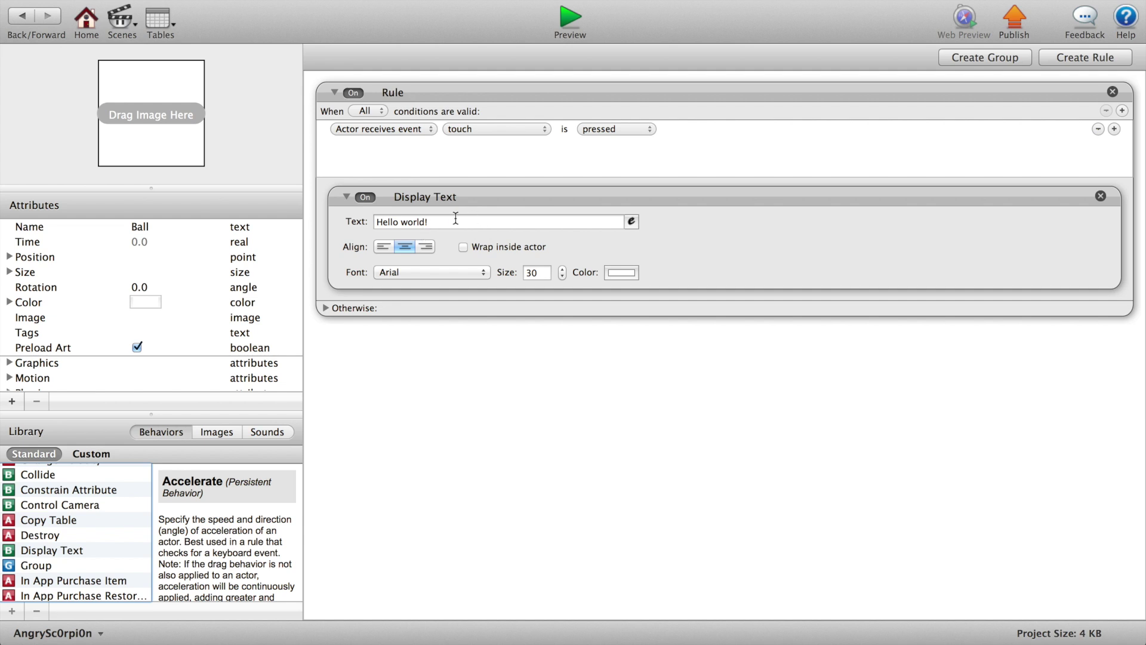
Set the displayed text to 'Hello everyone!' in red Futura
{"action": "left_click", "coordinate": [444, 221]}
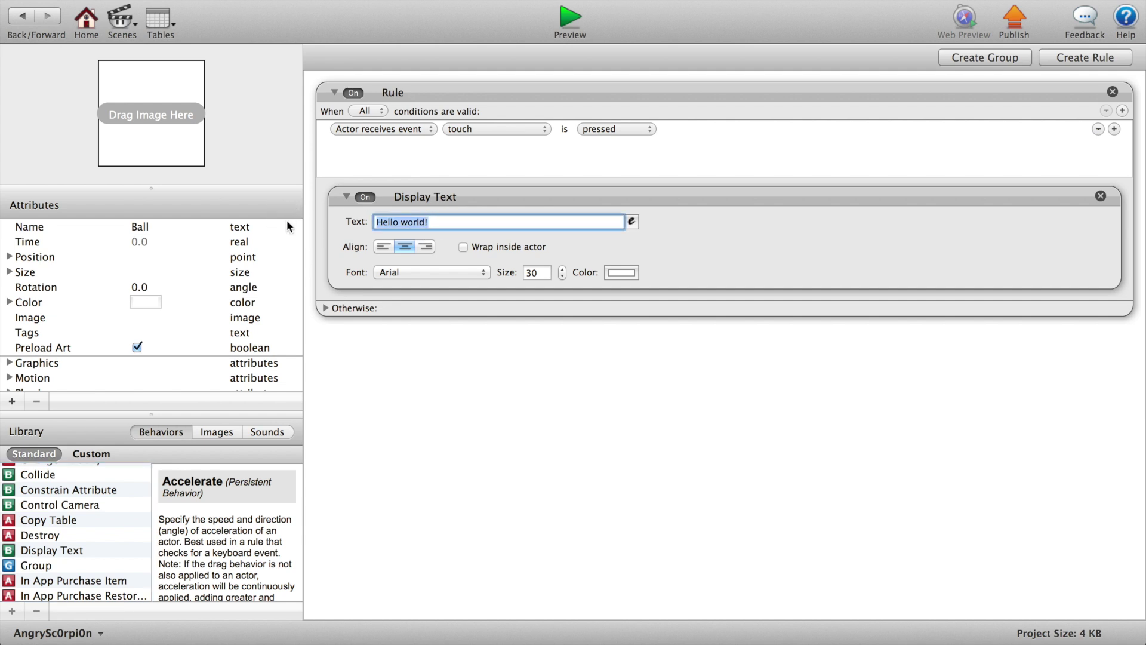
{"action": "type", "text": "Hello"}
{"action": "left_click", "coordinate": [621, 272]}
{"action": "left_click_drag", "start_coordinate": [323, 363], "coordinate": [540, 361]}
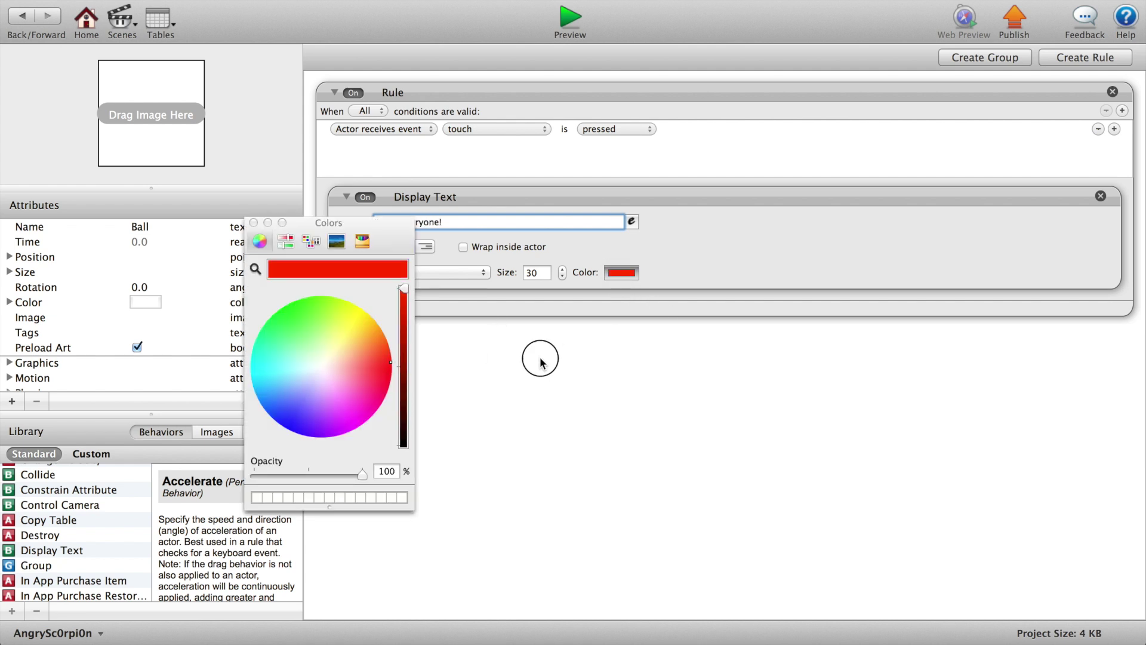
{"action": "left_click", "coordinate": [253, 223]}
{"action": "left_click", "coordinate": [409, 274]}
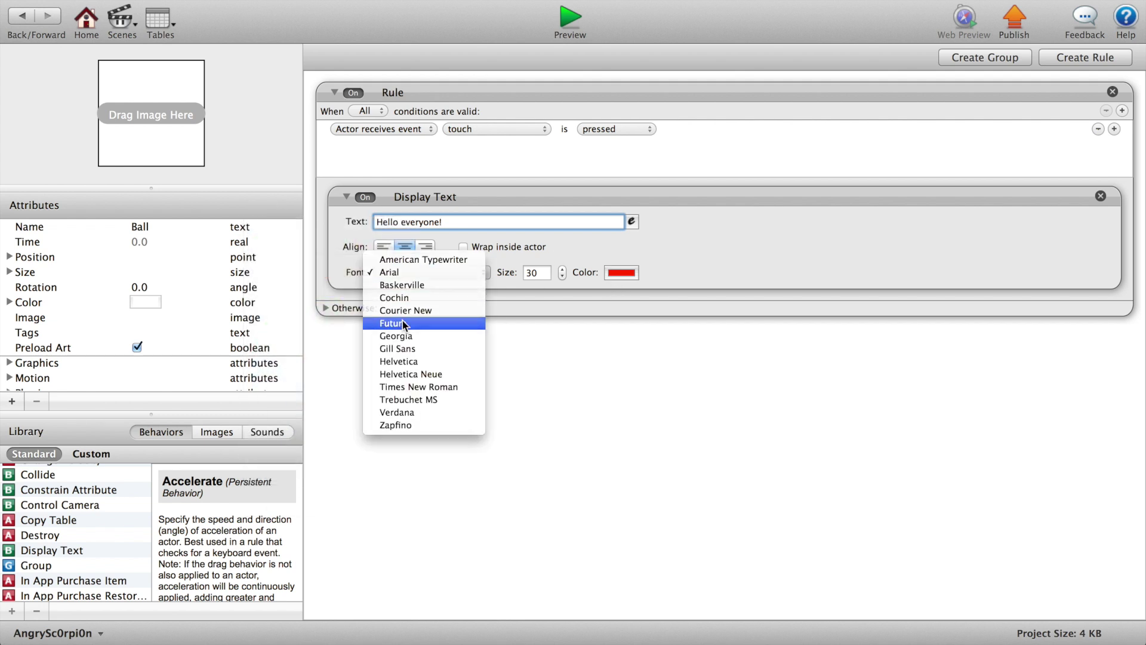
{"action": "left_click", "coordinate": [412, 325]}
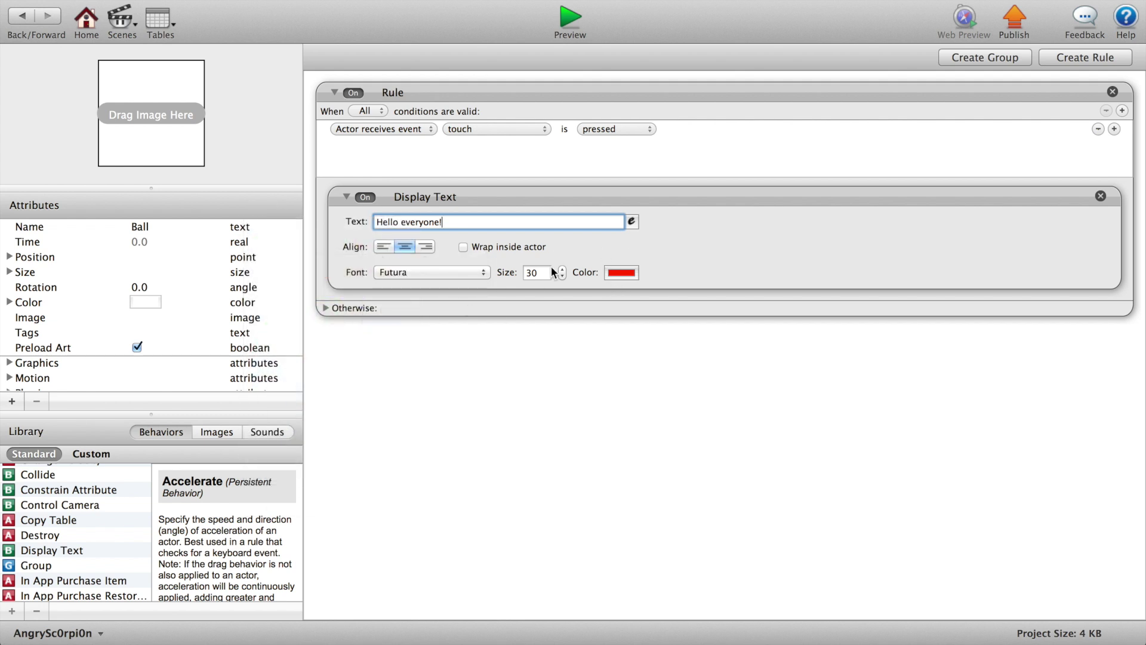
{"action": "left_click", "coordinate": [464, 248]}
{"action": "left_click", "coordinate": [464, 248]}
{"action": "left_click", "coordinate": [476, 352]}
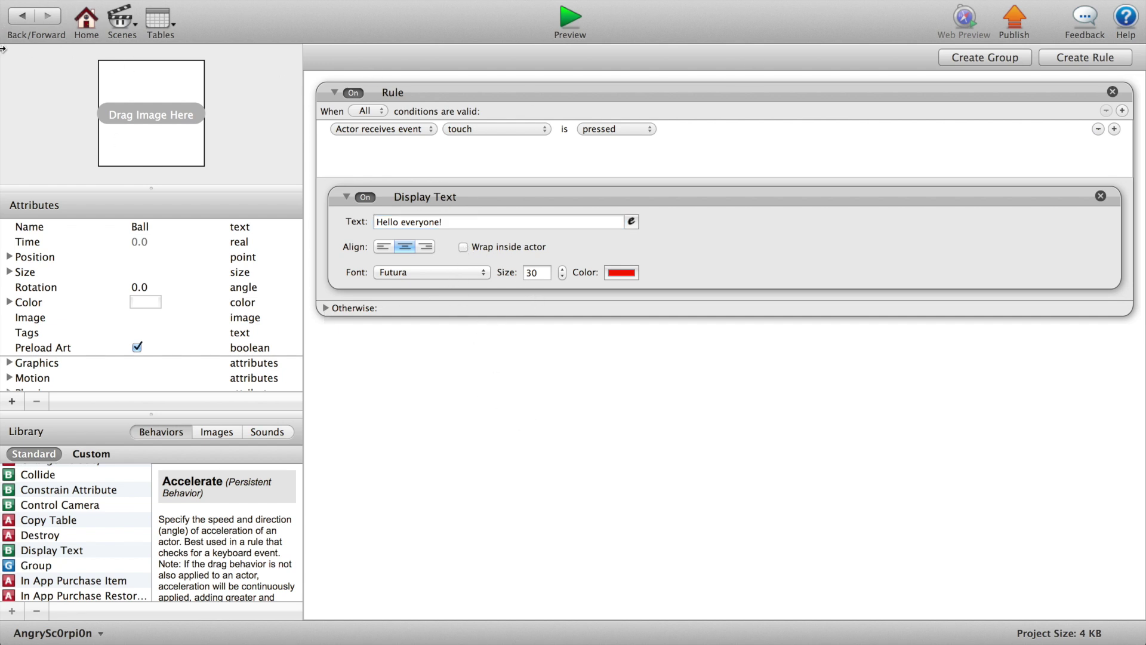
Duplicate the touch rule and change the copy's condition to touch released
{"action": "left_click", "coordinate": [424, 97]}
{"action": "key", "text": "super+d"}
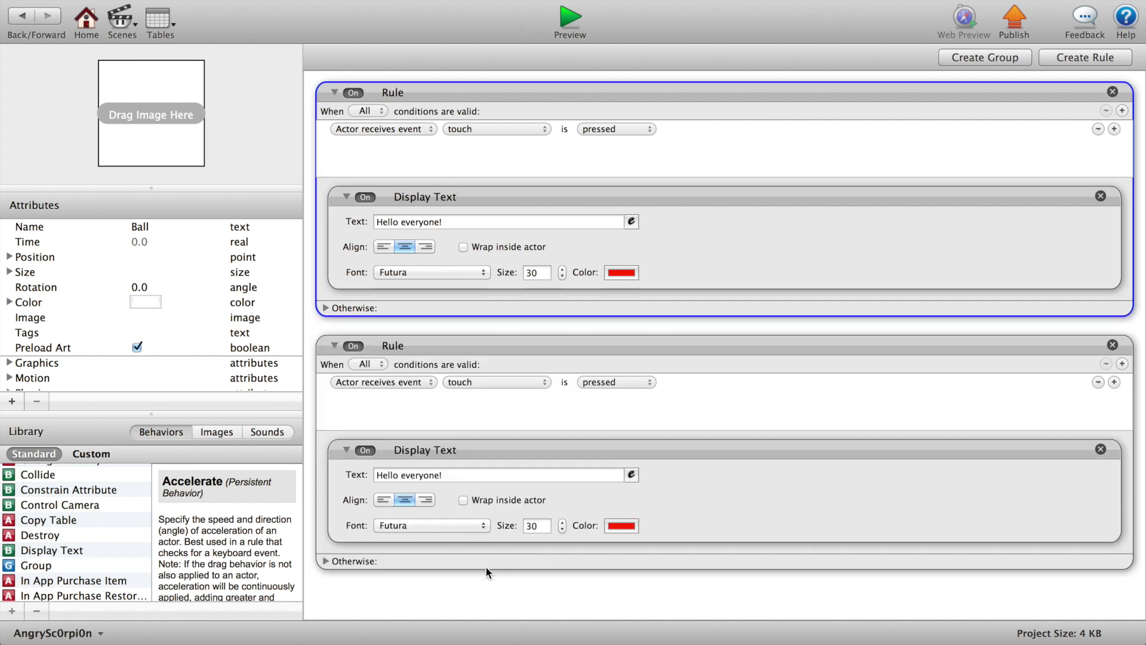
{"action": "left_click", "coordinate": [455, 603]}
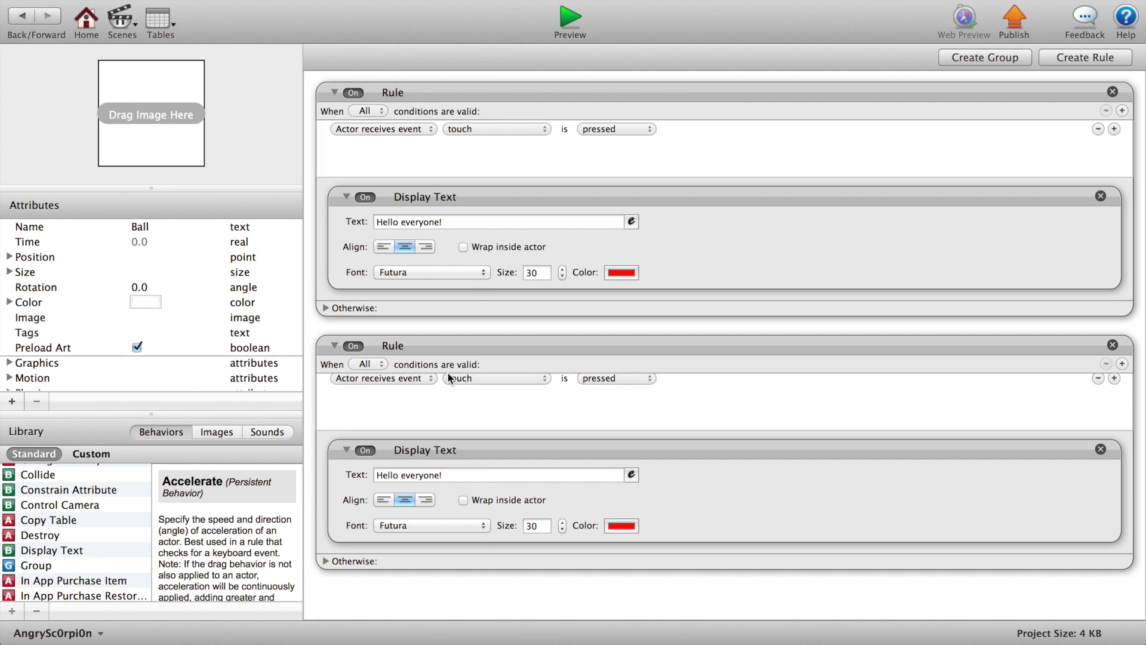
{"action": "left_click", "coordinate": [615, 382]}
{"action": "left_click", "coordinate": [610, 391]}
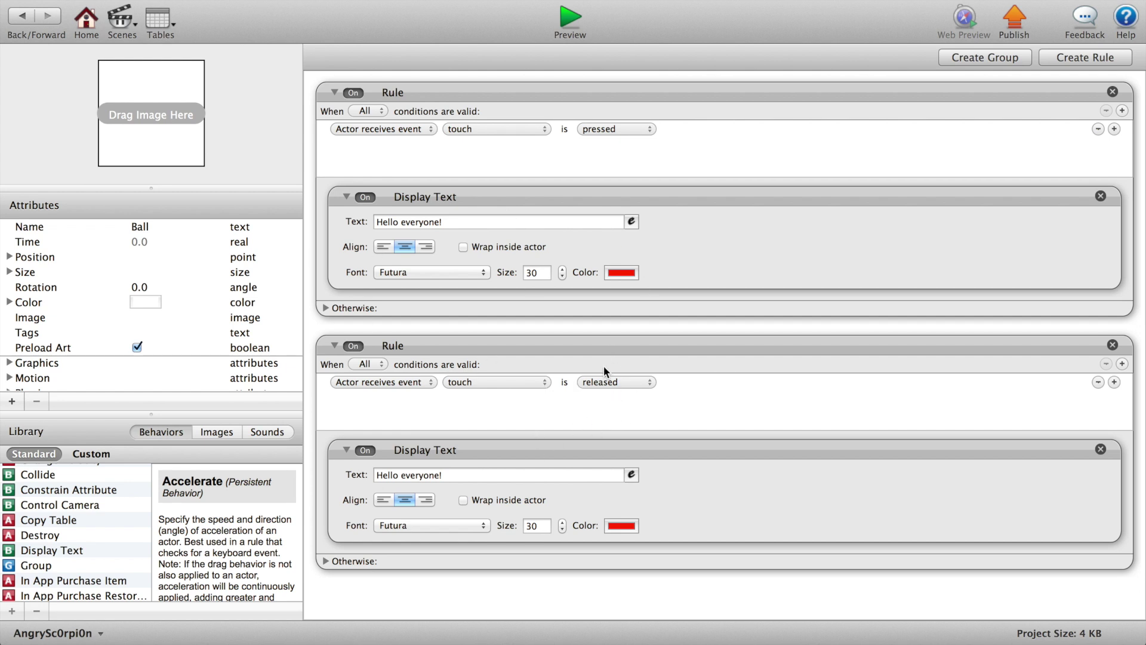
Toggle the release rule's On switch and start a scene preview
{"action": "left_click", "coordinate": [355, 346]}
{"action": "left_click", "coordinate": [354, 346]}
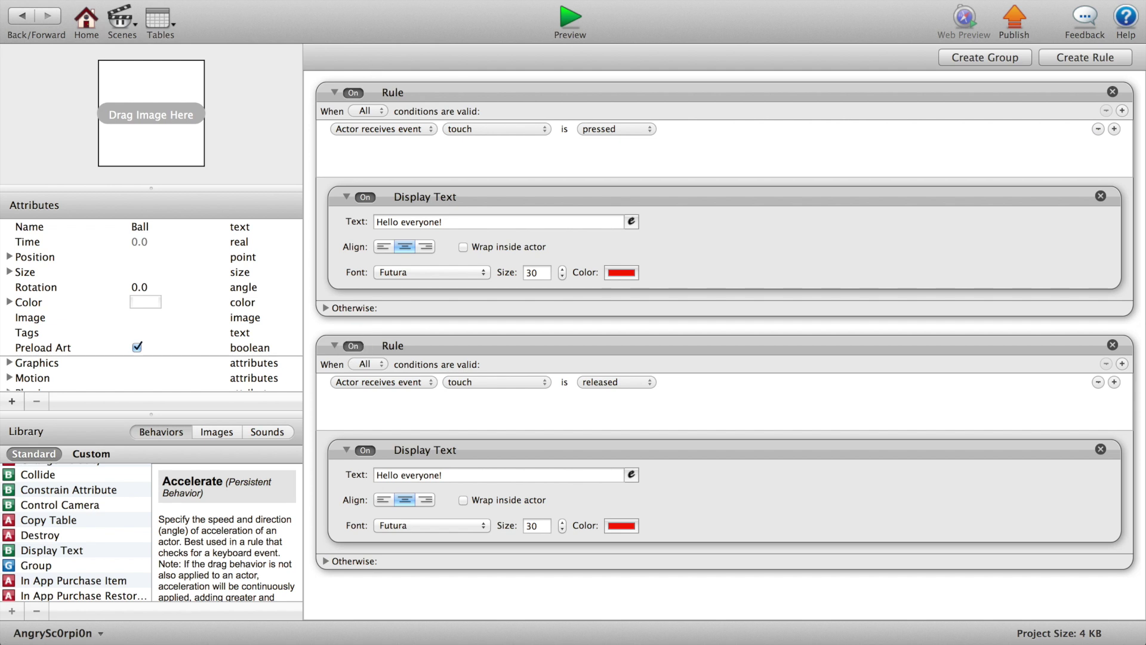
{"action": "left_click", "coordinate": [574, 22]}
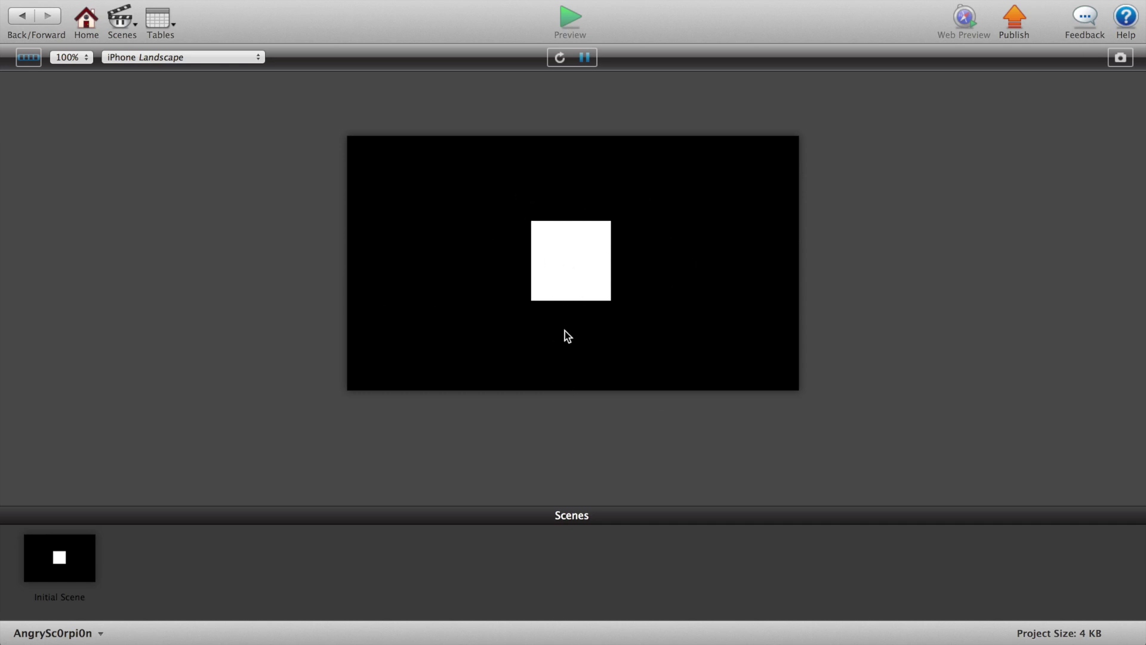
Touch Ball in two previews to see 'Hello everyone!', then return to the Initial Scene editor
{"action": "left_click", "coordinate": [569, 261]}
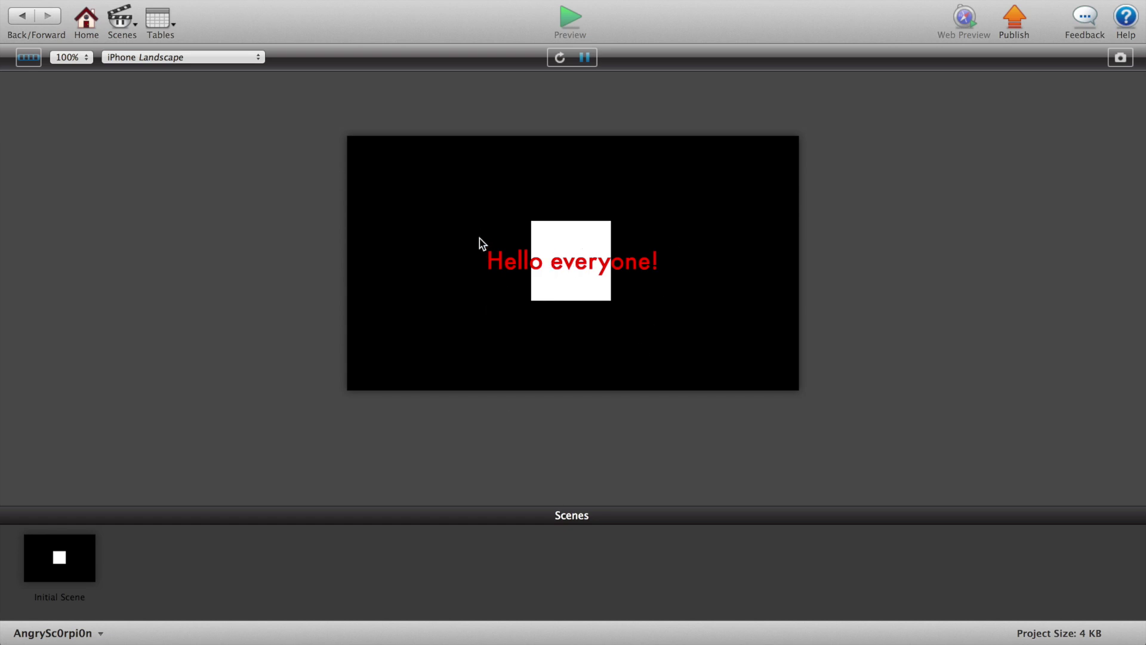
{"action": "left_click", "coordinate": [22, 16]}
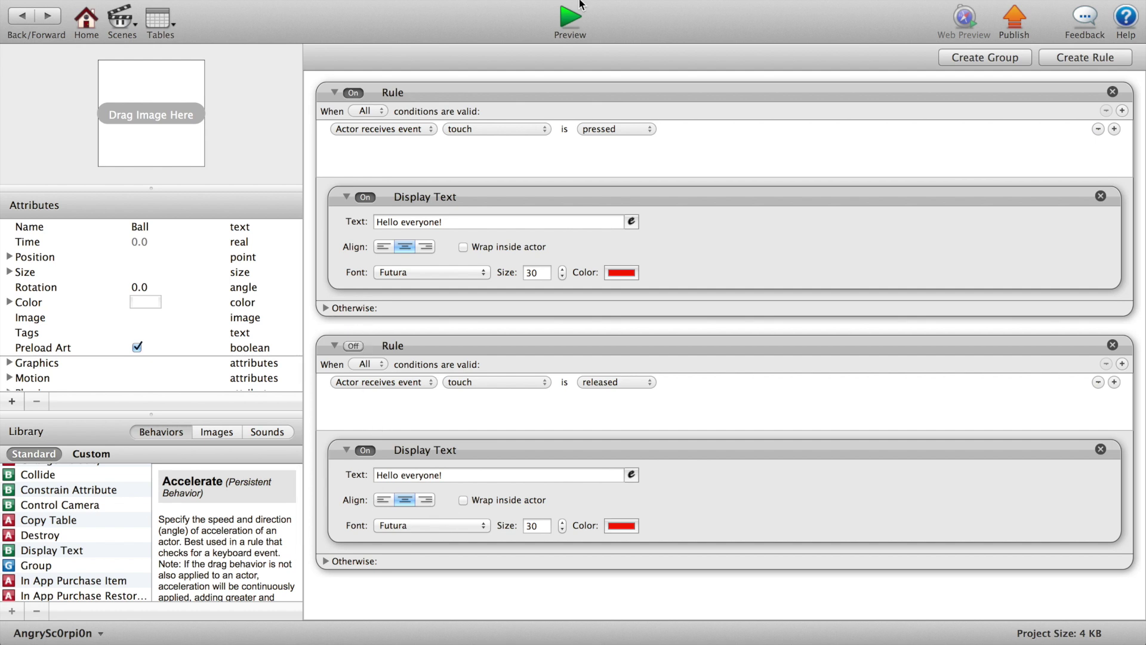
{"action": "left_click", "coordinate": [570, 17]}
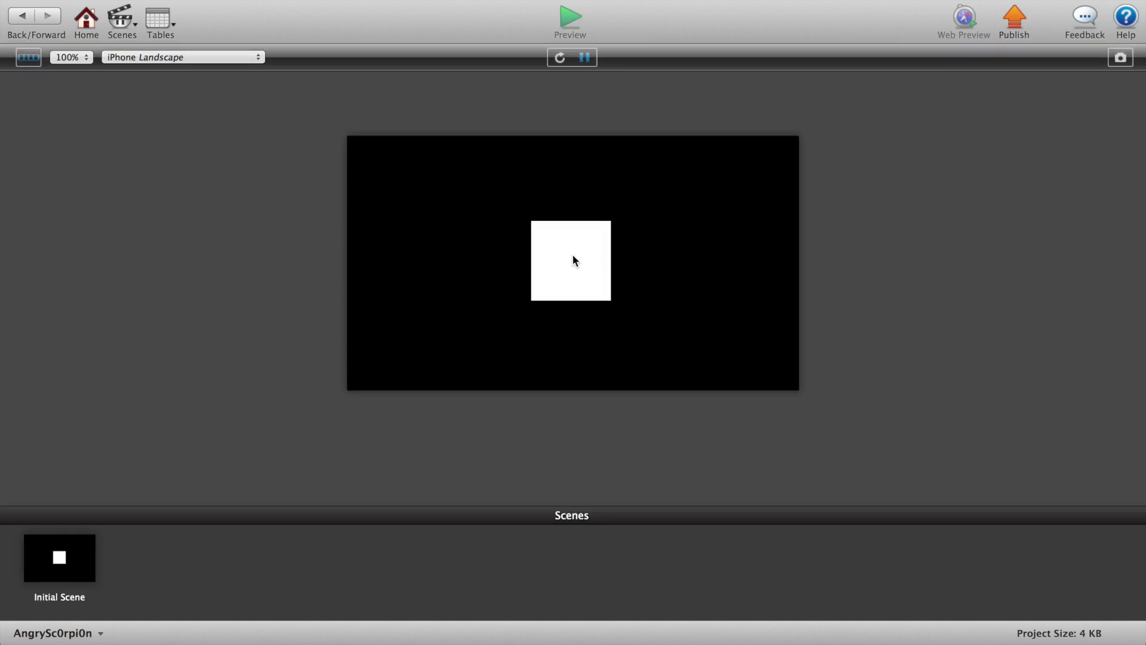
{"action": "left_click", "coordinate": [555, 263]}
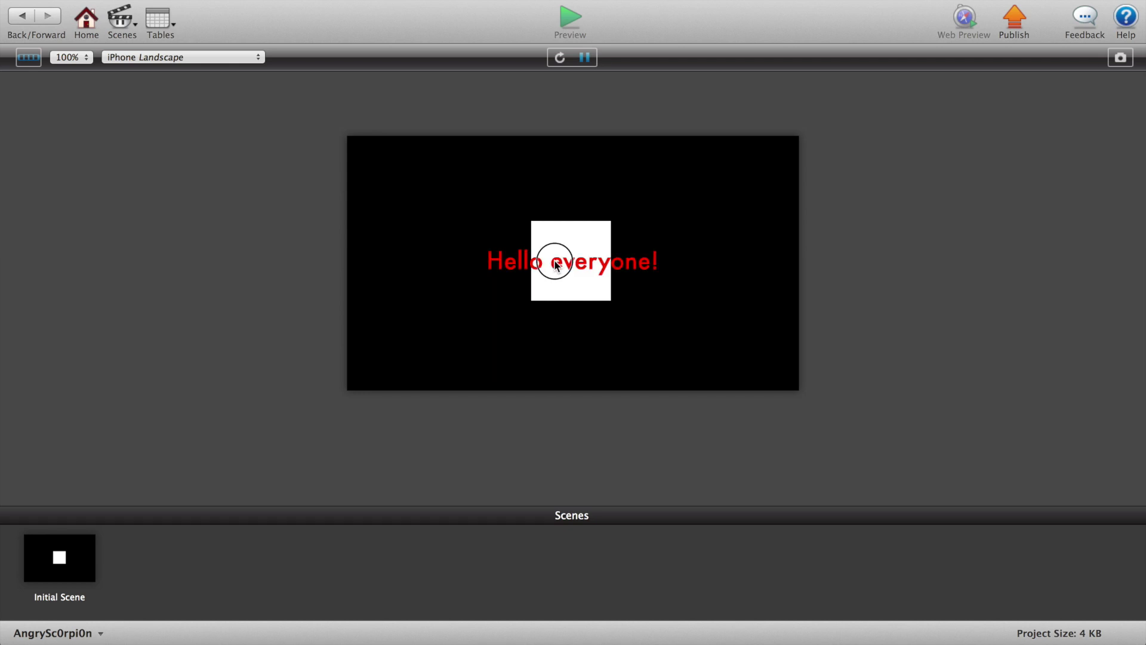
{"action": "left_click", "coordinate": [17, 27]}
{"action": "left_click", "coordinate": [22, 24]}
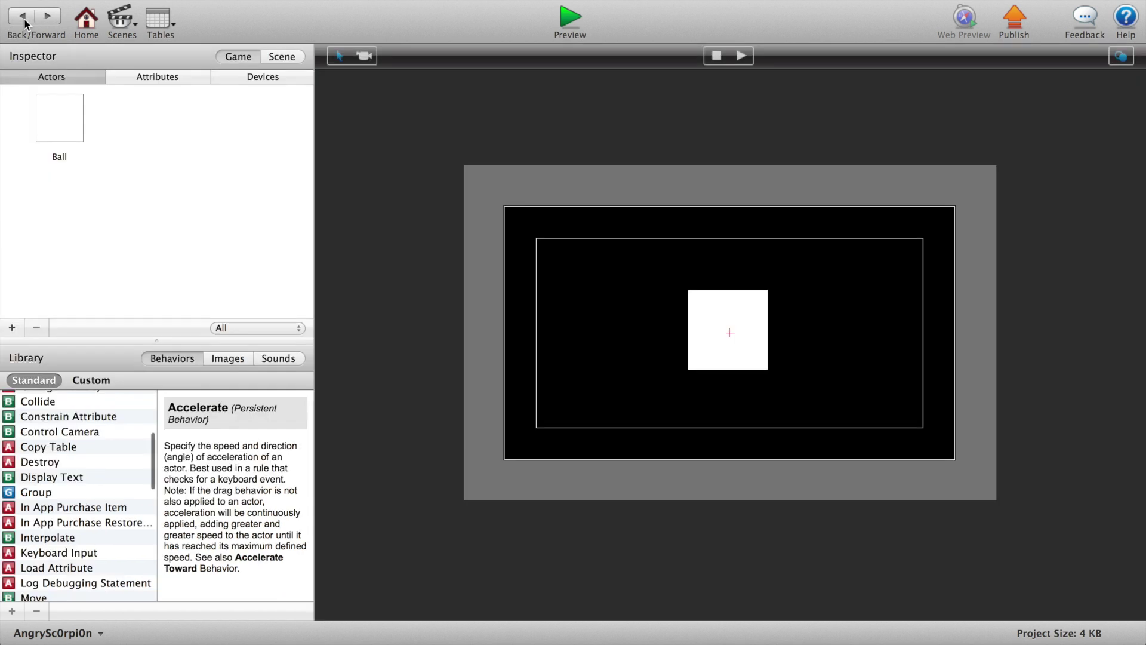